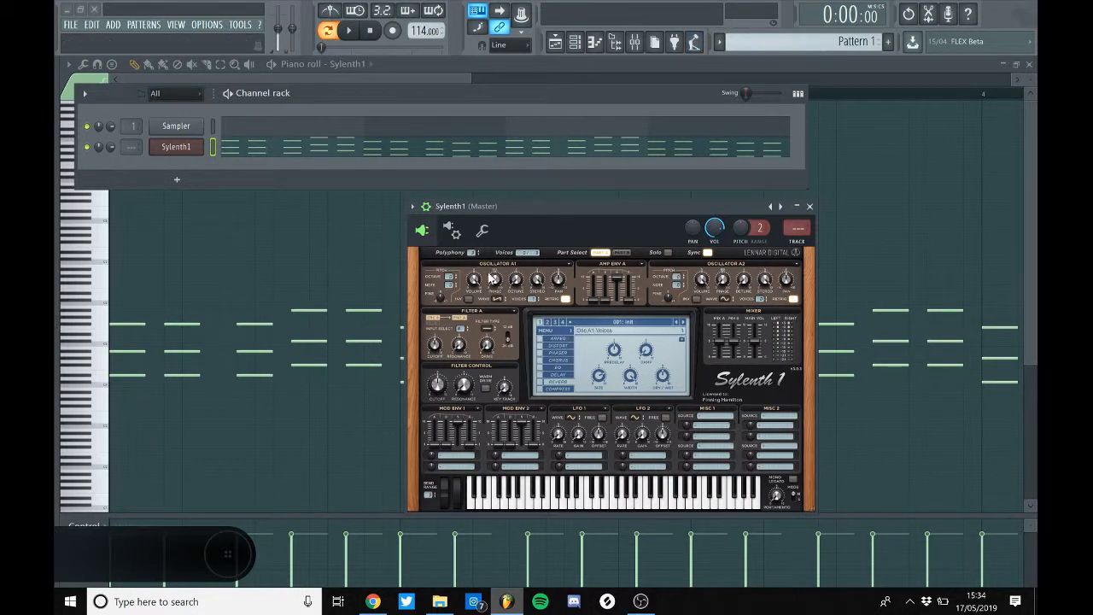
Step: Open the Sylenth1 chord pattern in the piano roll and view all four bars of notes
left_click(322, 155)
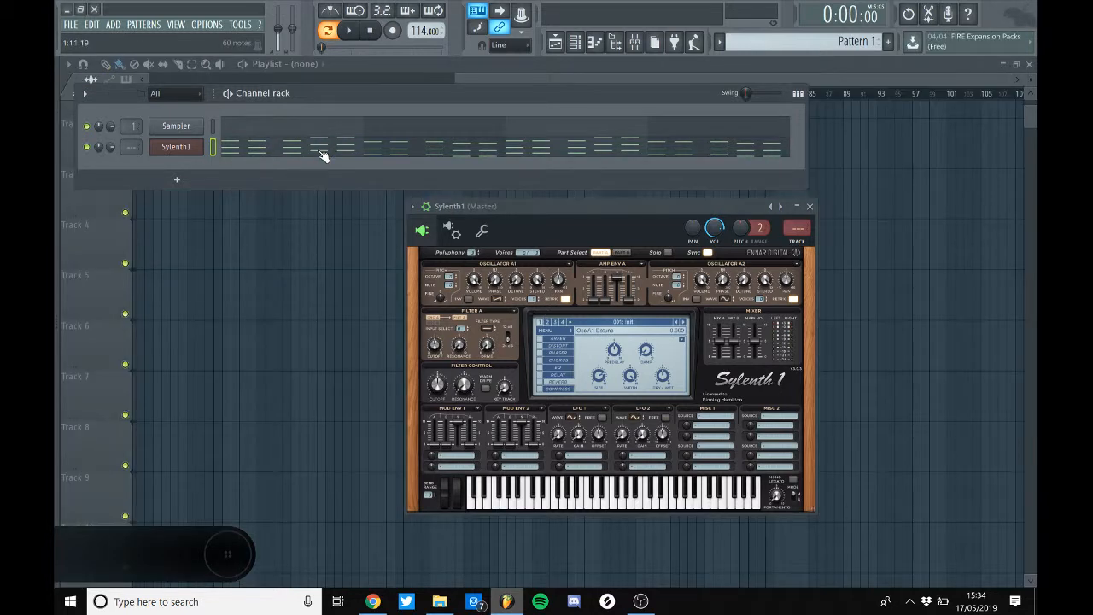
left_click(322, 154)
left_click(810, 206)
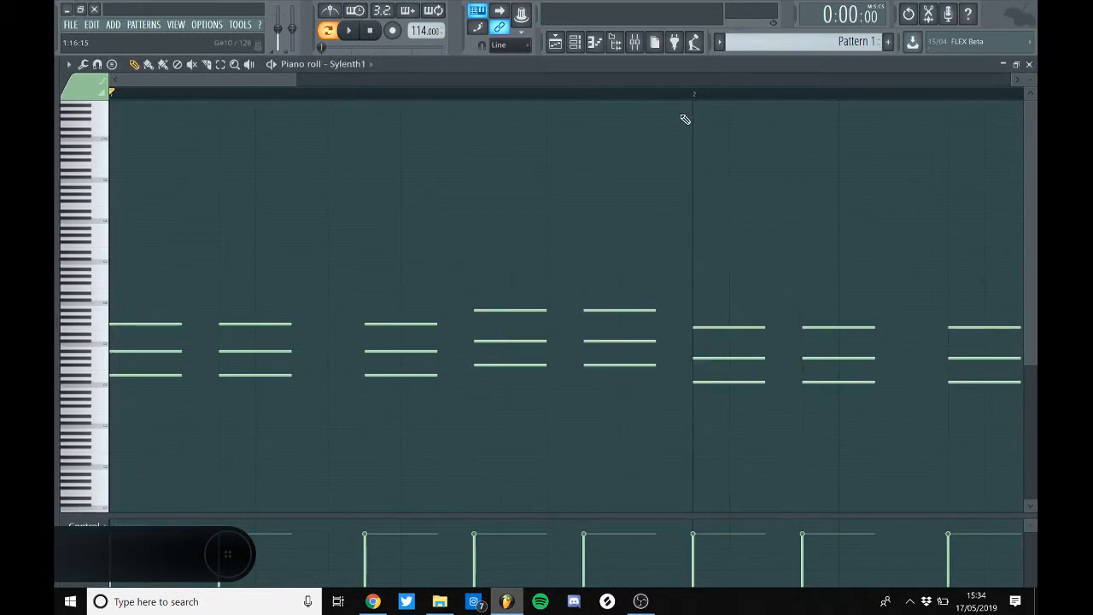
scroll(688, 105, "down", 4)
left_click_drag(1029, 81, 1028, 80)
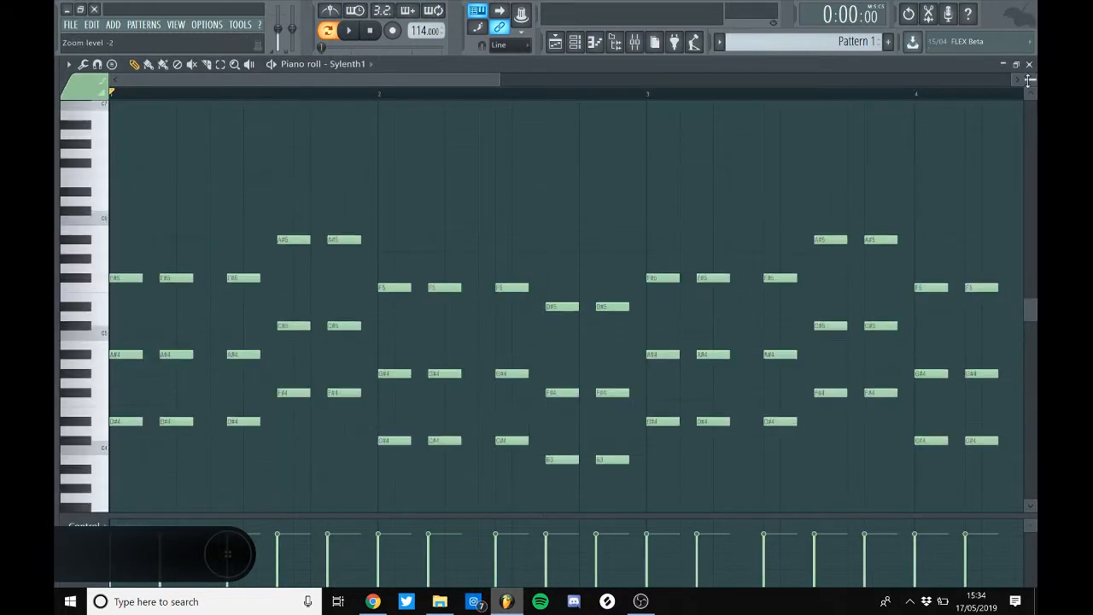
scroll(595, 88, "down", 2)
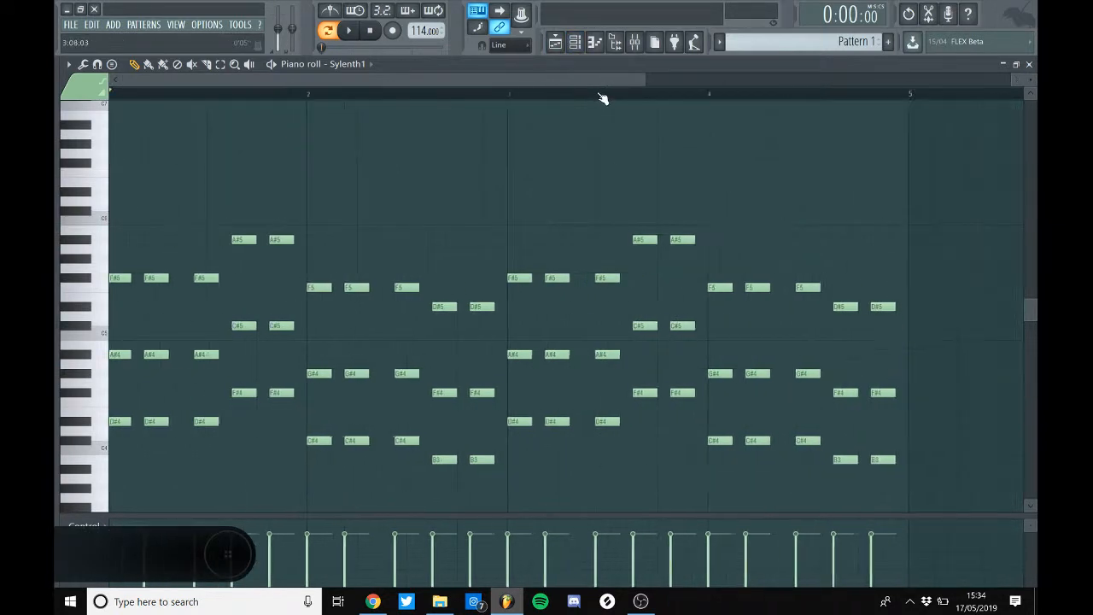
Step: Open Sylenth1 from the channel rack and bring up its preset commands
left_click(575, 42)
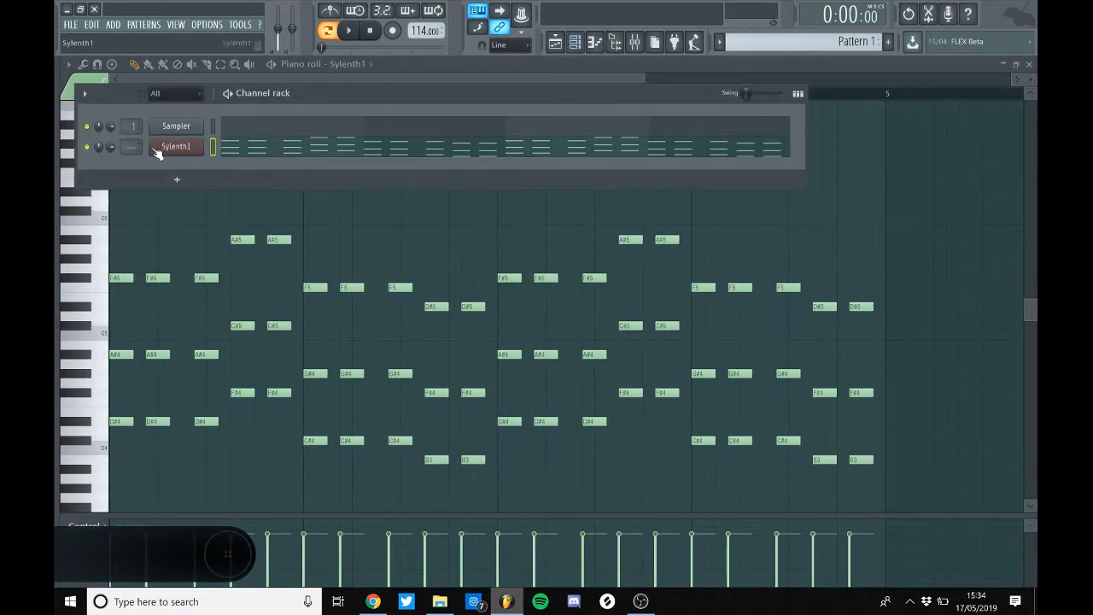
left_click(179, 162)
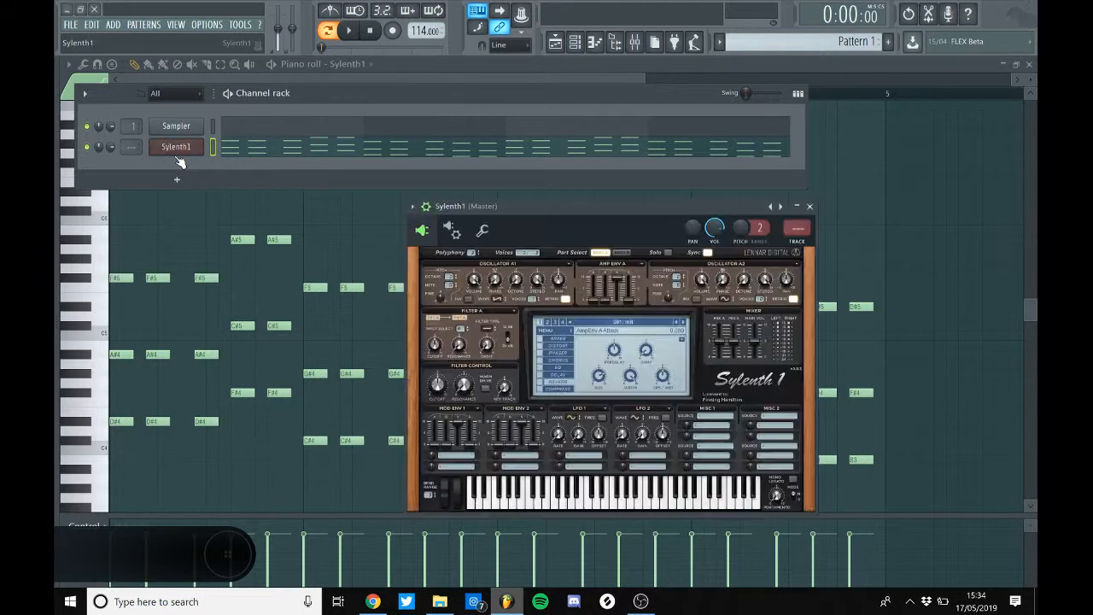
left_click(565, 331)
mouse_move(601, 342)
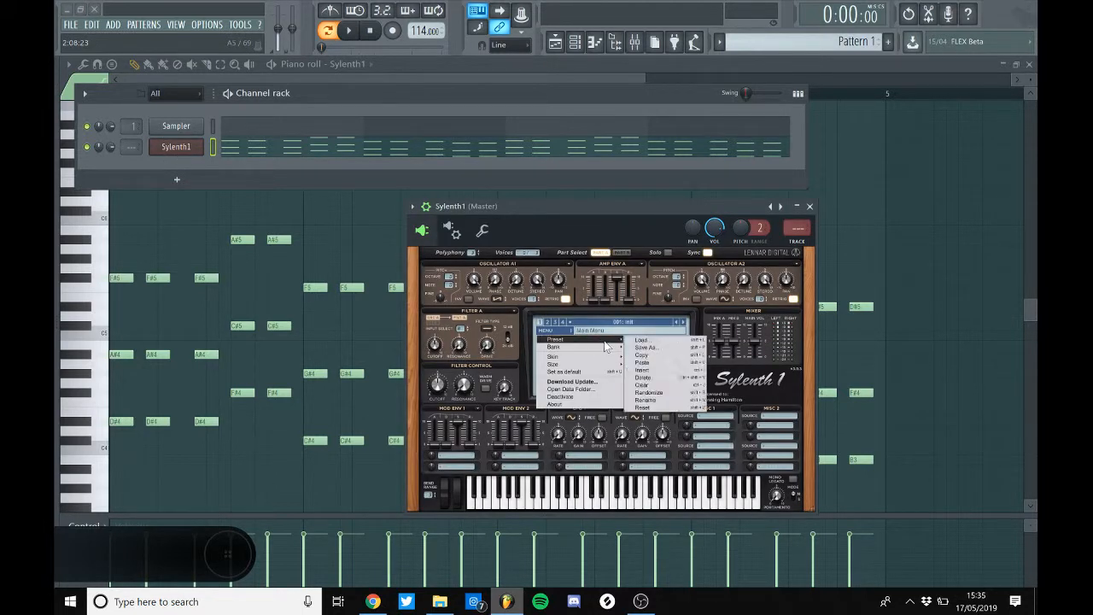
left_click(651, 373)
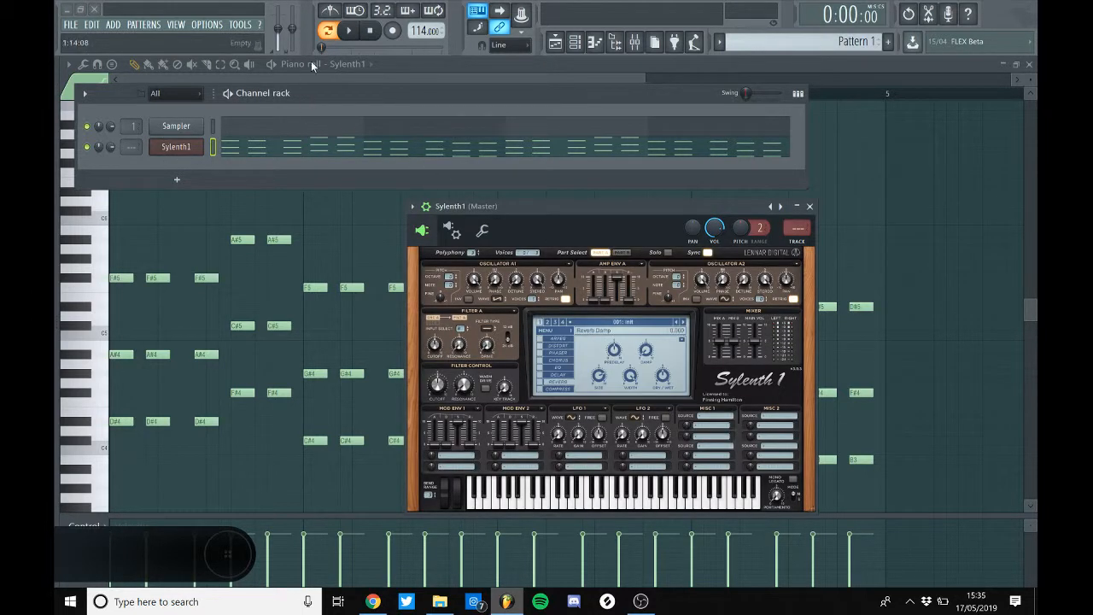
Step: Play the chord pattern from the piano roll with the synth closed and the system volume raised, and stop playback
key("F7")
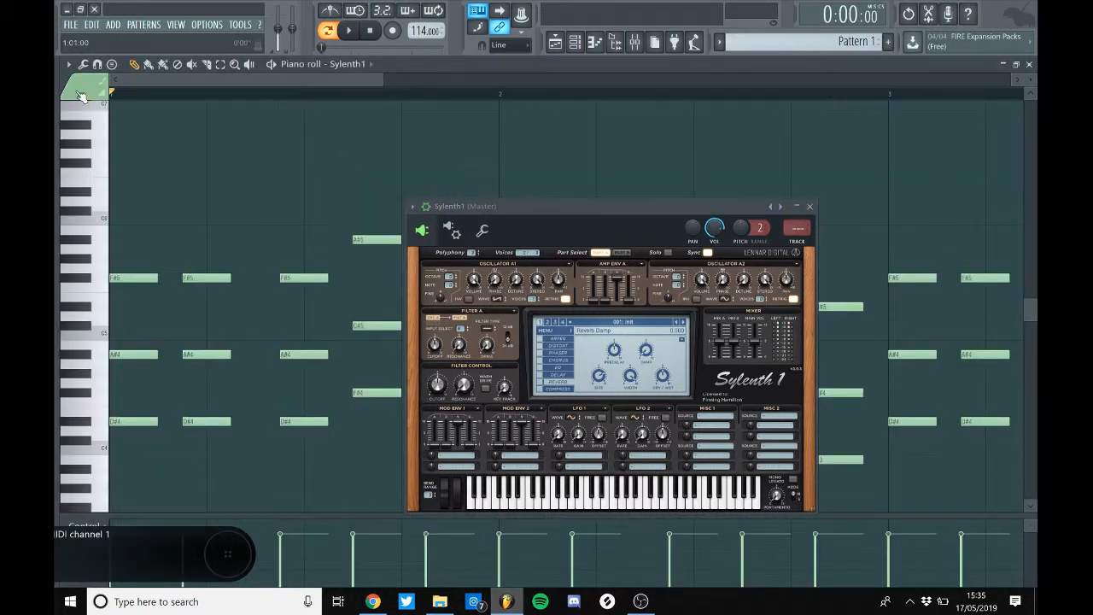
key("space")
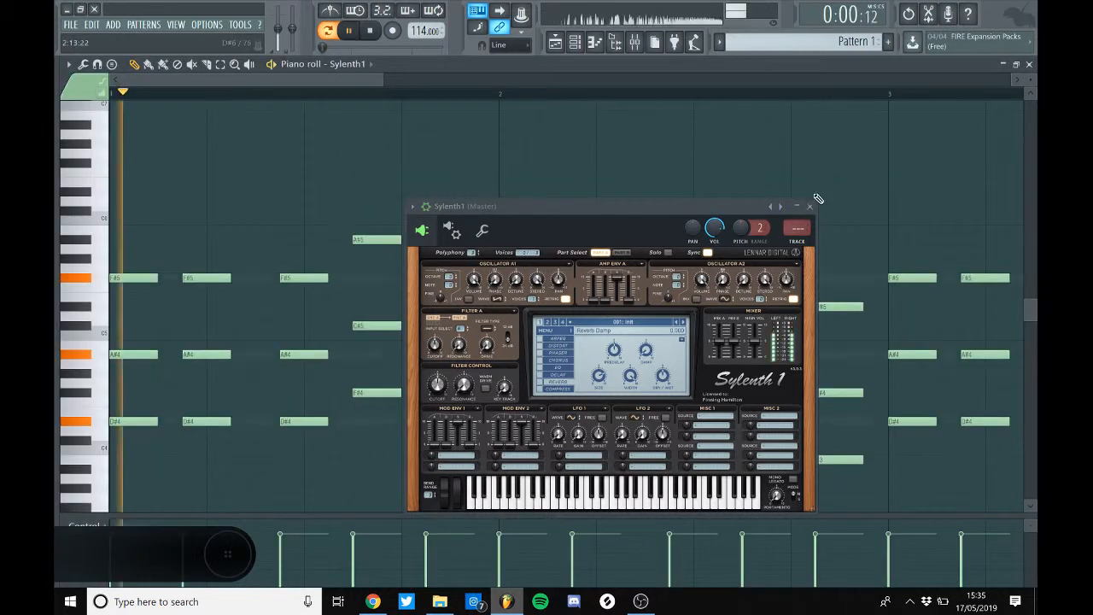
left_click(809, 206)
scroll(528, 92, "down", 2)
scroll(530, 96, "down", 3)
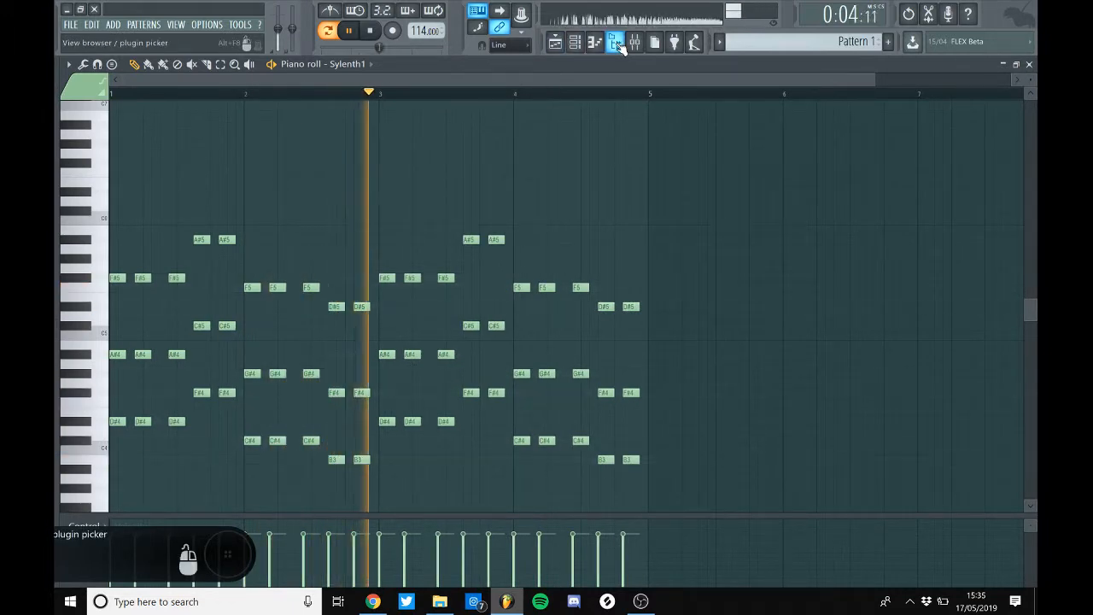
key("XF86AudioRaiseVolume")
left_click(577, 43)
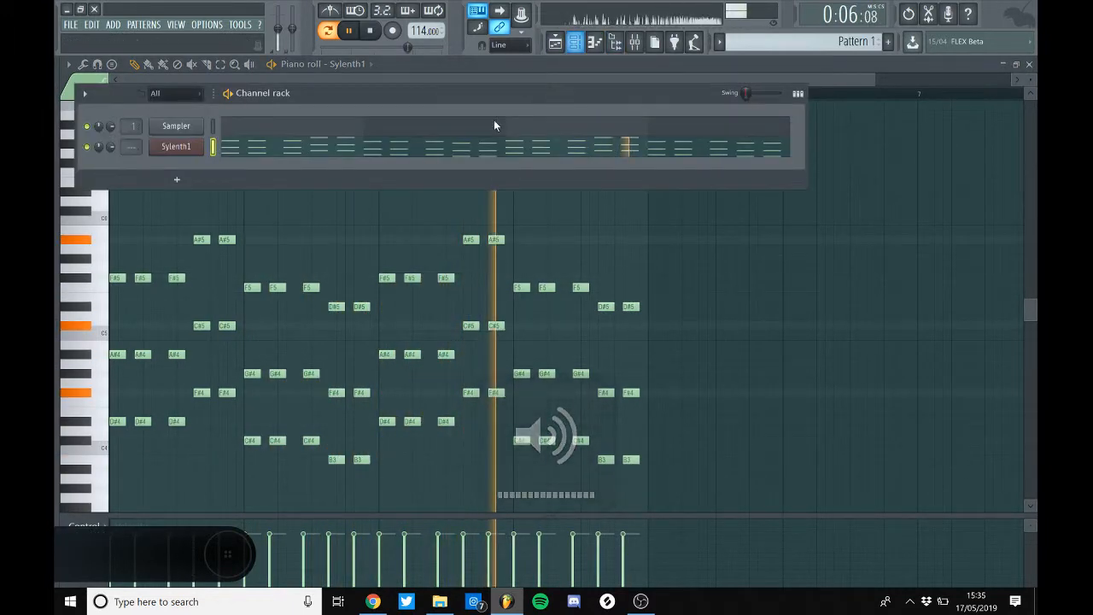
left_click(476, 149)
left_click(474, 148)
left_click(595, 42)
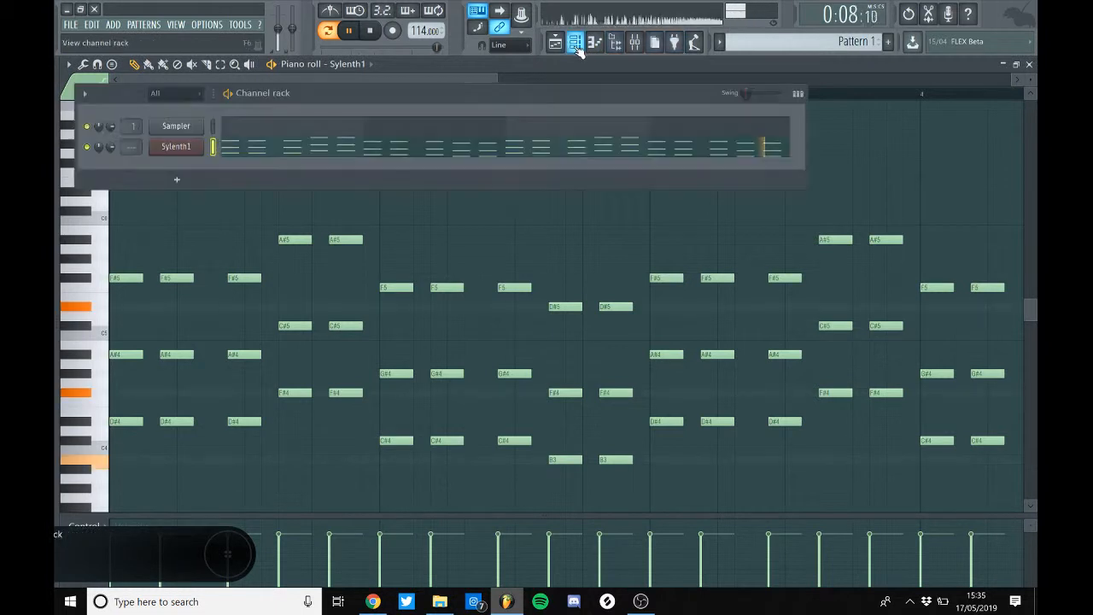
key("space")
Step: Reopen Sylenth1, shape Amp Envelope A with lower sustain and more decay, and start playing the pattern
left_click(176, 147)
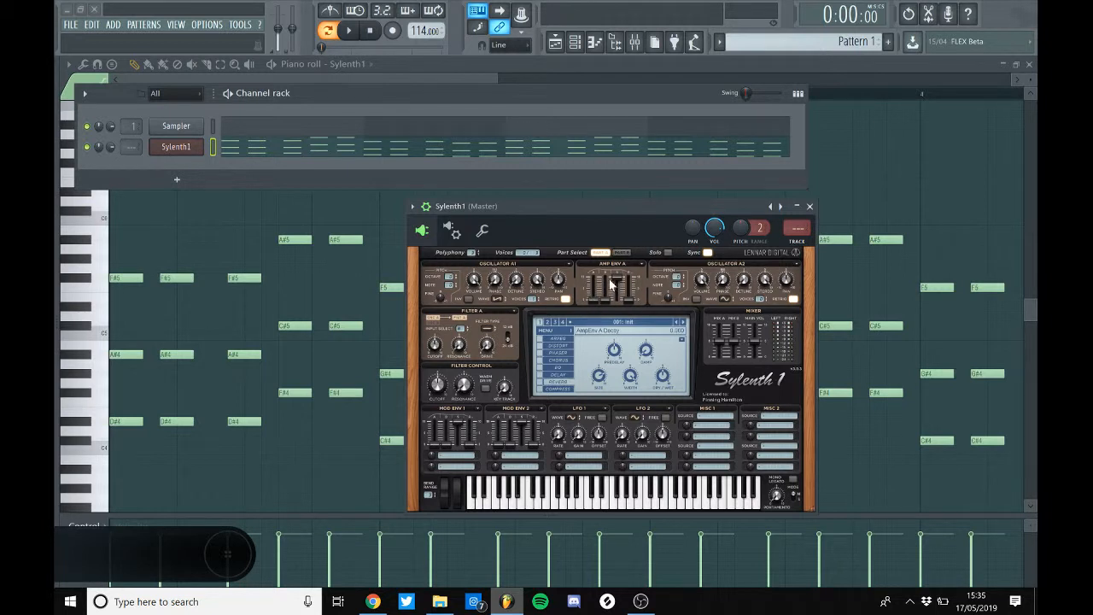
left_click_drag(620, 279, 611, 258)
left_click(351, 35)
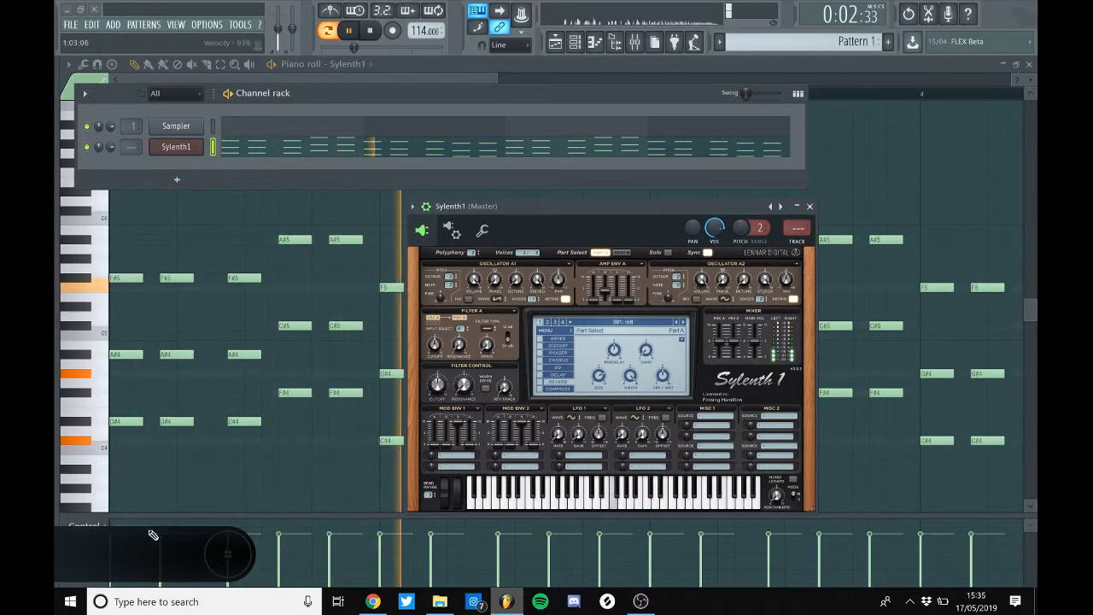
Step: Raise the chord notes' velocities to 100% across the pattern, and stop playback
mouse_move(147, 531)
left_mouse_down()
mouse_move(151, 458)
mouse_move(1037, 293)
mouse_move(729, 294)
left_mouse_up()
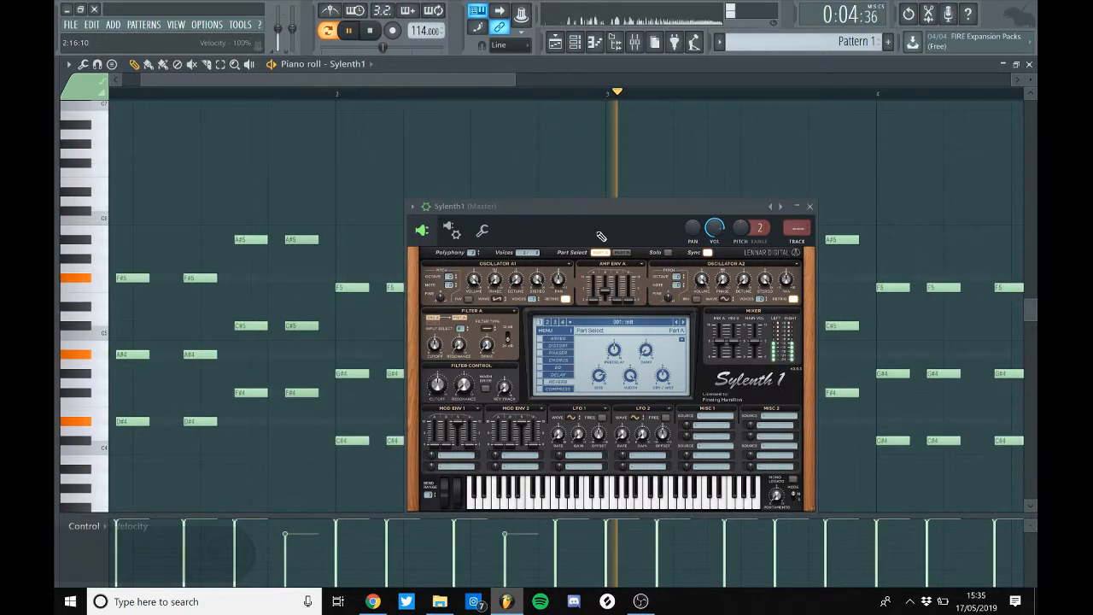
scroll(603, 99, "down", 2)
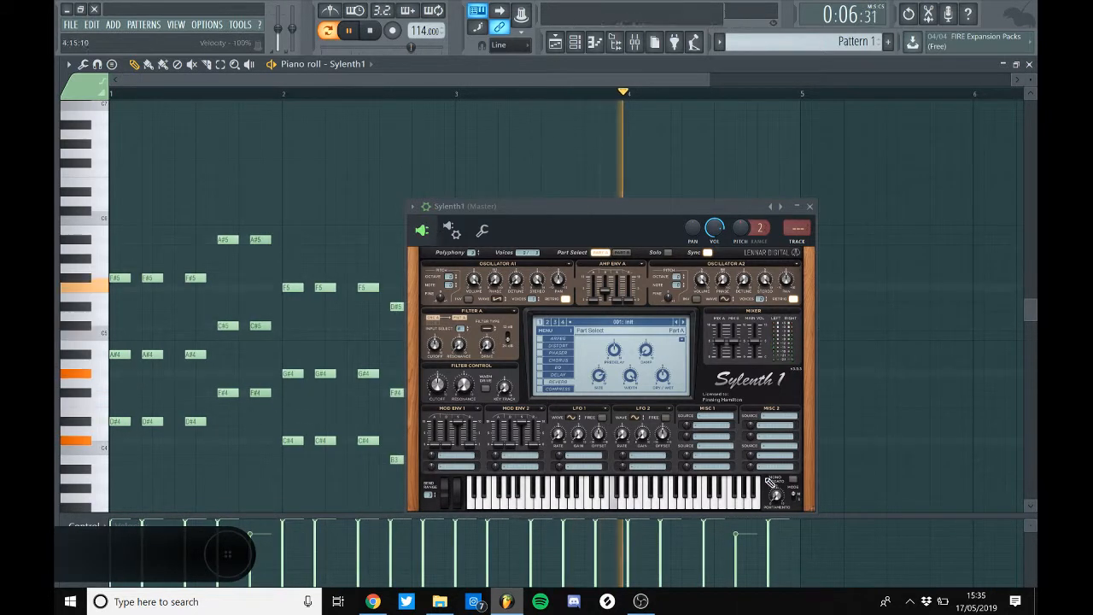
left_click(350, 34)
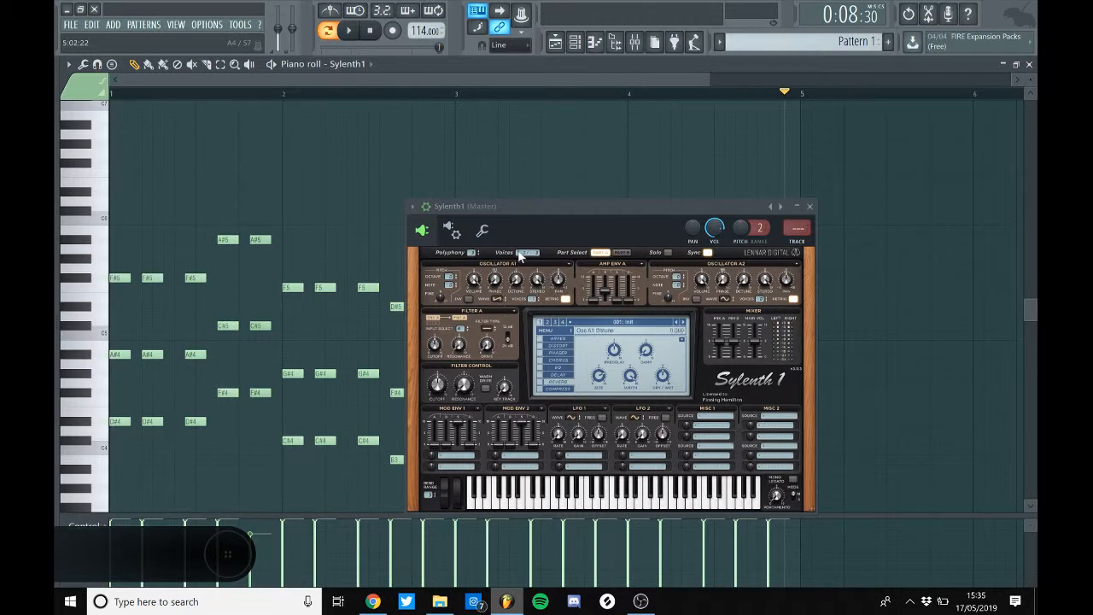
Step: Set the waveforms of Oscillator A1 and Oscillator A2 to Pulse
left_click(496, 300)
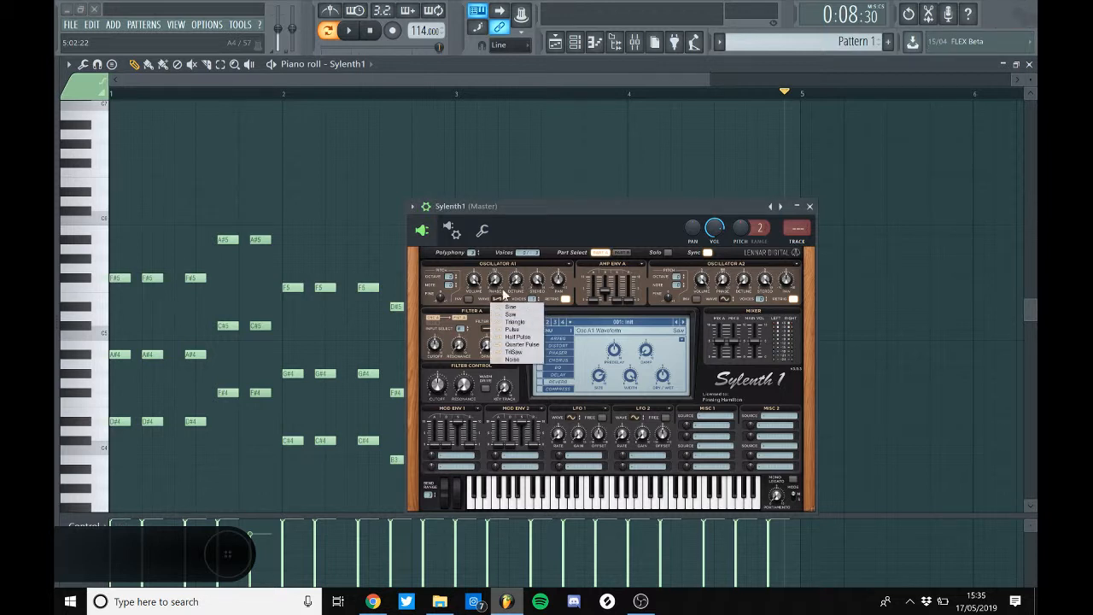
left_click(519, 330)
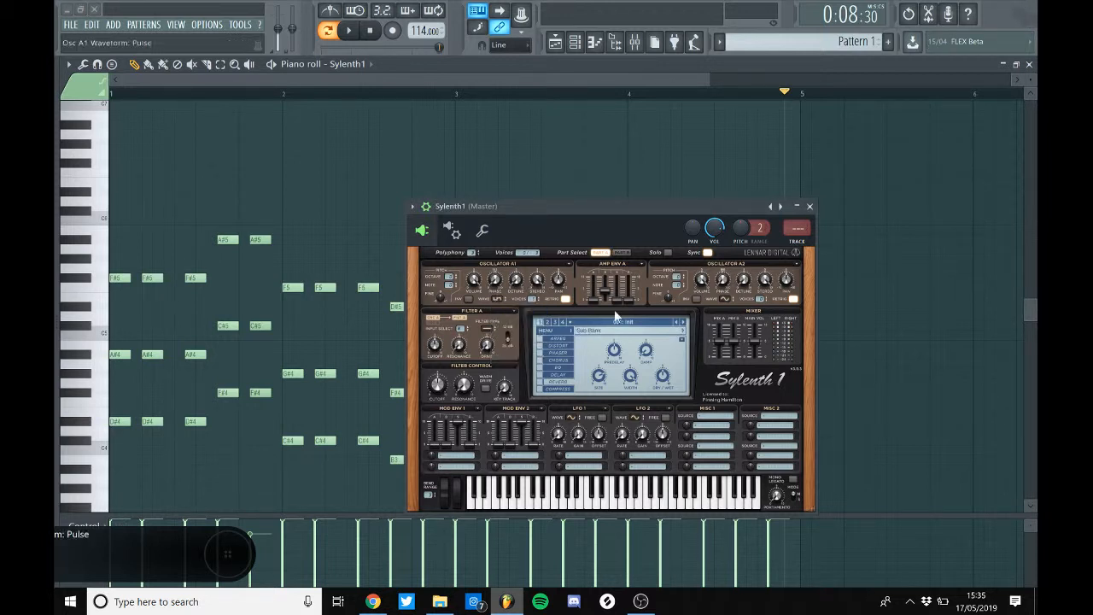
left_click(724, 299)
left_click(761, 329)
Step: Increase Oscillator A2's voices, raise its octave, and audition the pattern
left_click_drag(760, 299, 766, 219)
left_click(680, 275)
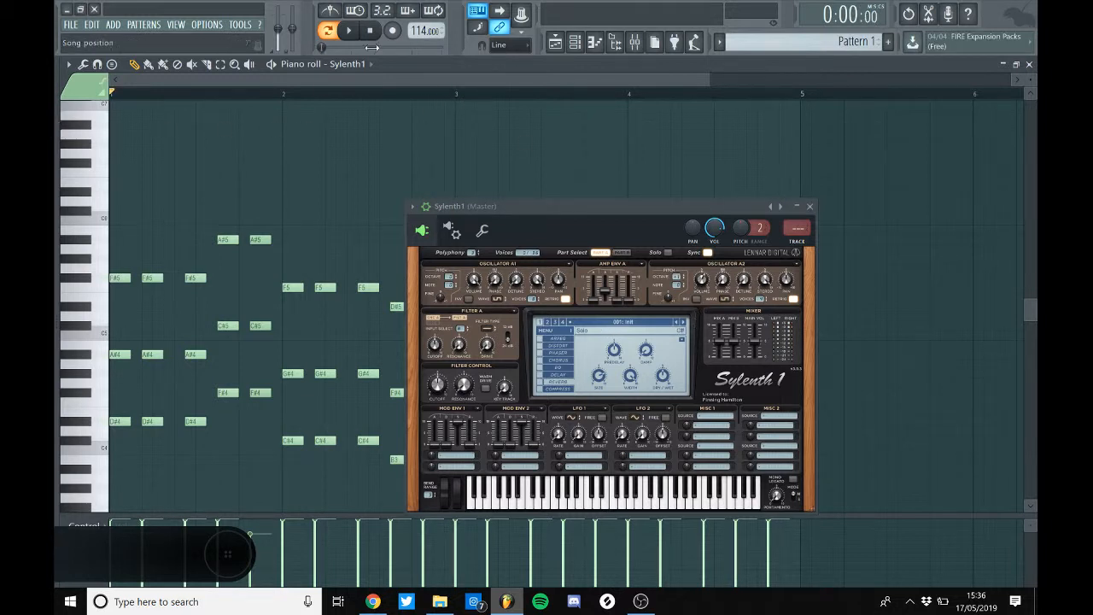
left_click(349, 32)
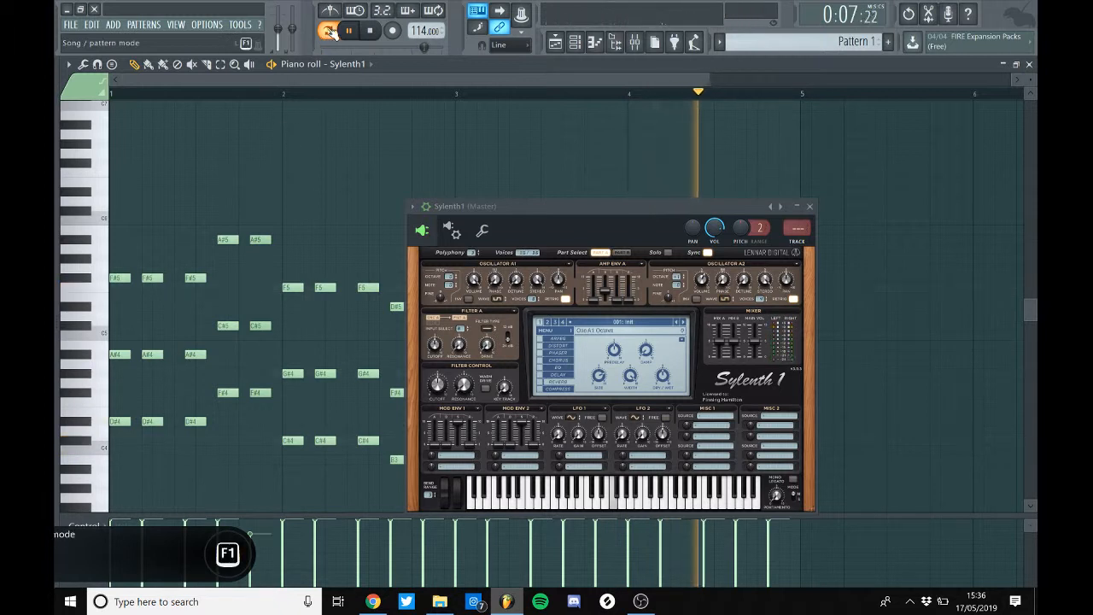
left_click(356, 36)
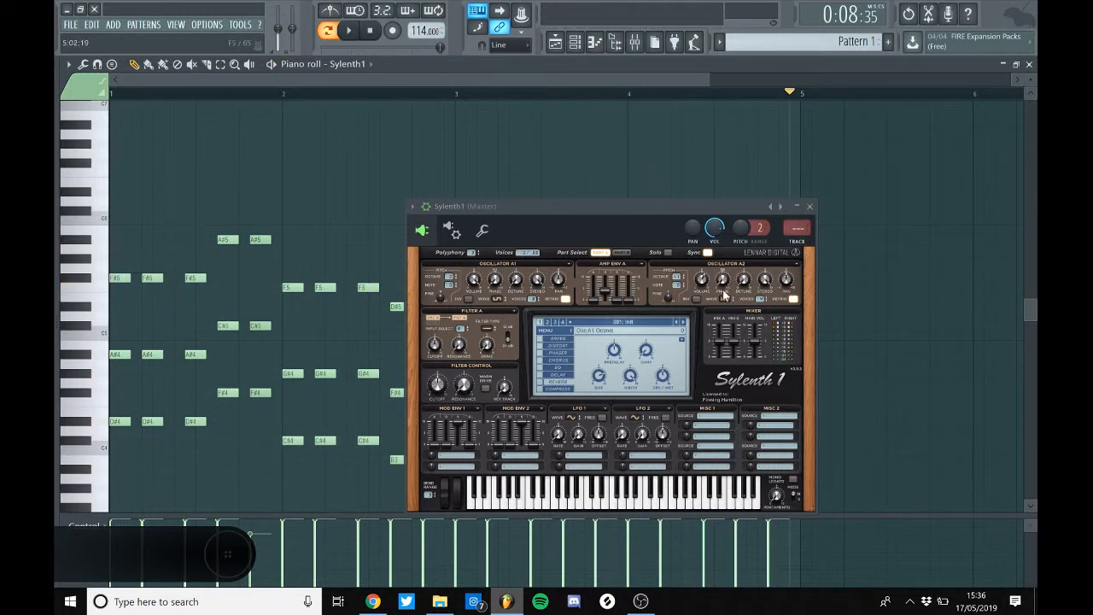
Step: Set Filter A's type to Lowpass and lower the Filter Control cutoff, auditioning the pattern
left_click(487, 329)
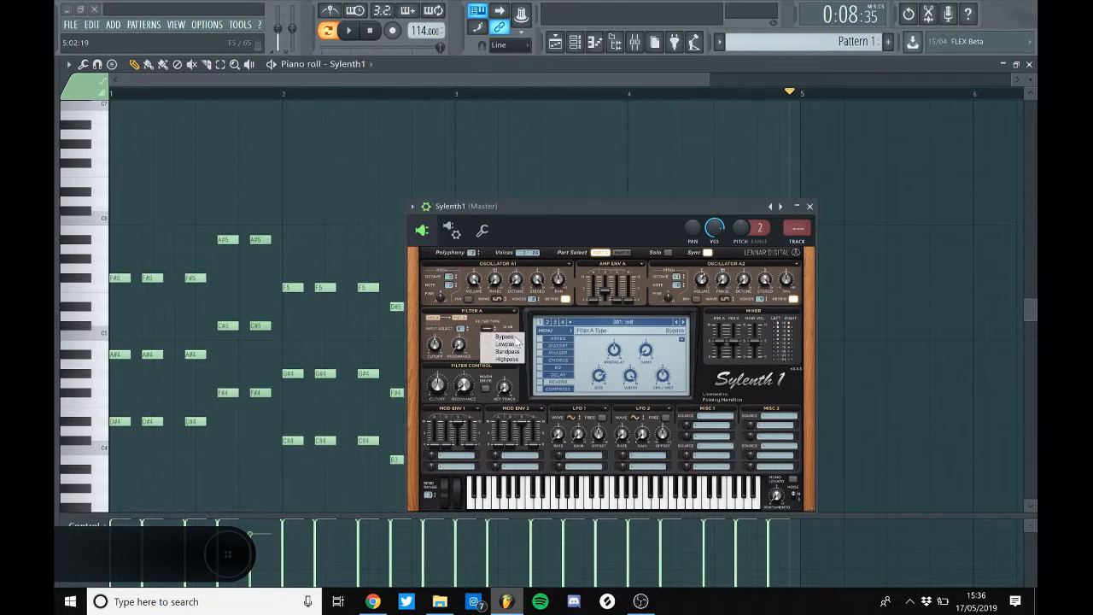
left_click(495, 342)
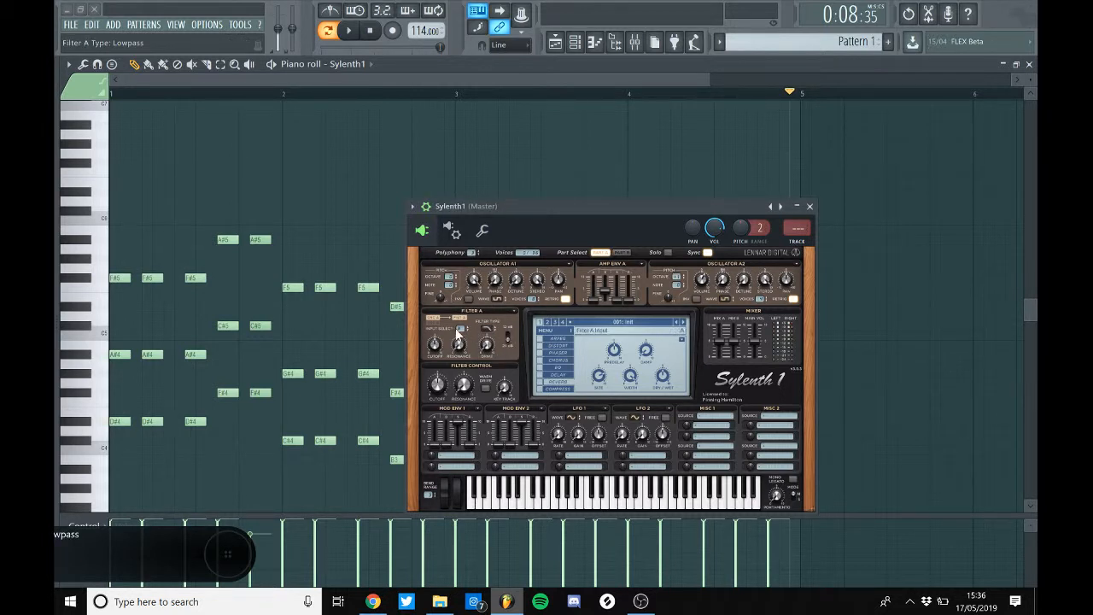
left_click_drag(440, 388, 428, 397)
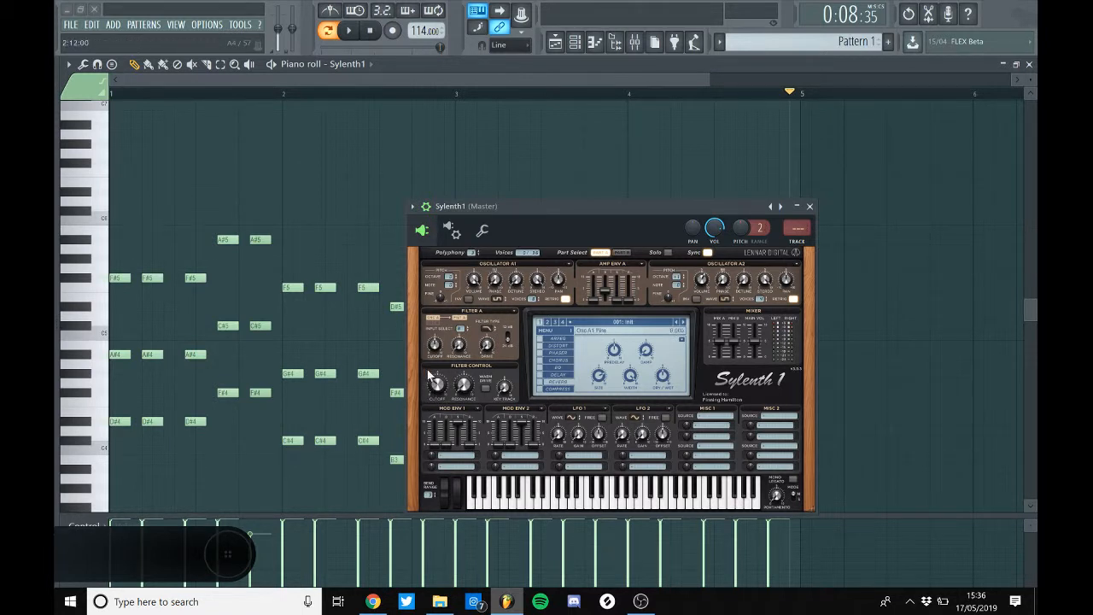
left_click(348, 33)
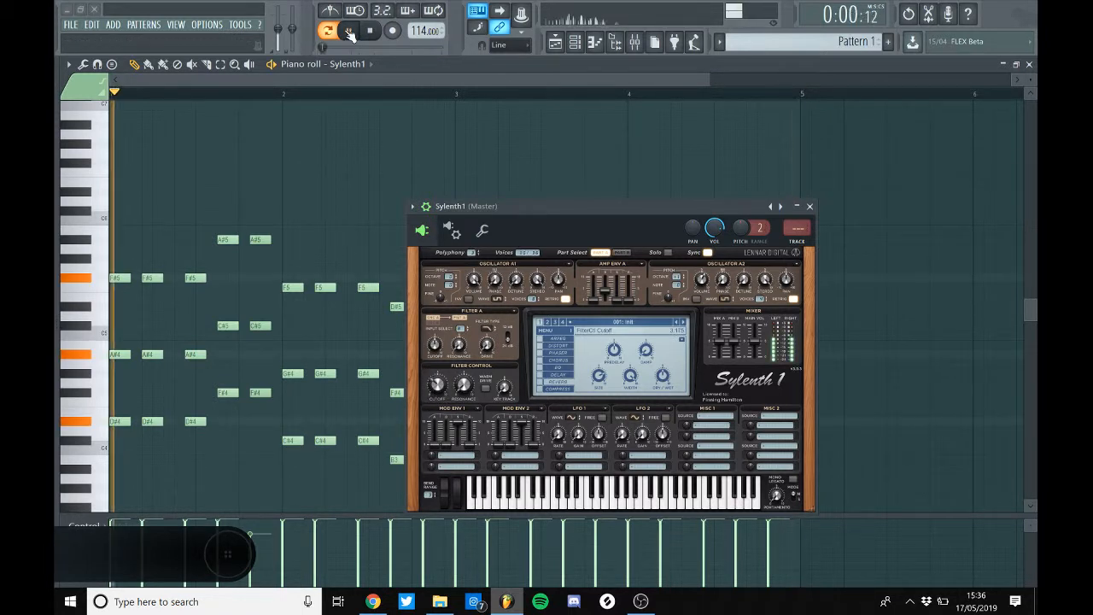
mouse_move(437, 389)
left_mouse_down()
mouse_move(463, 343)
mouse_move(447, 401)
left_mouse_up()
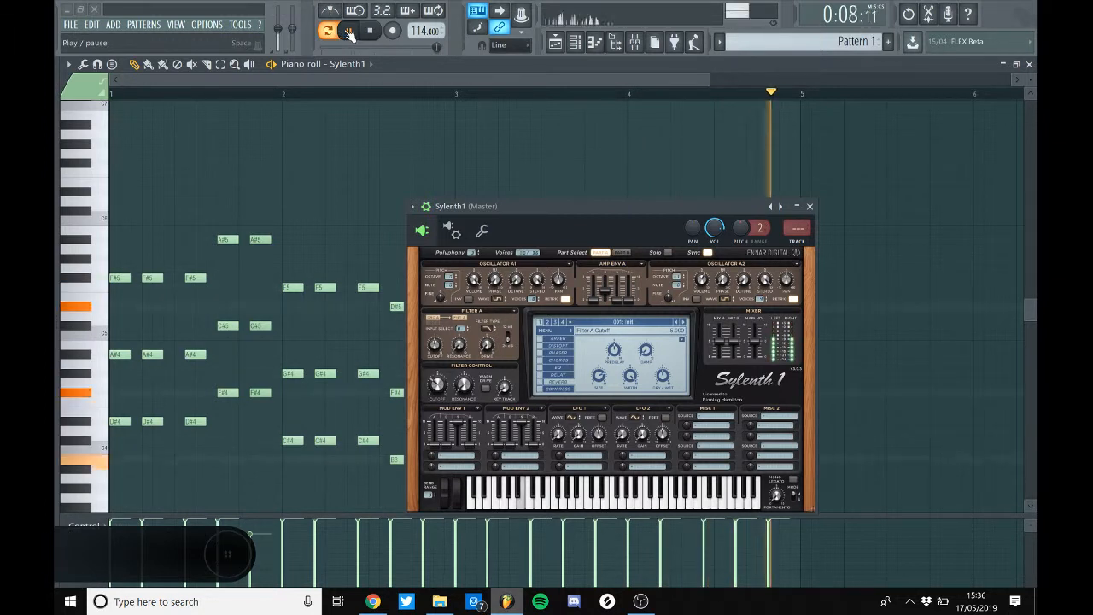
left_click(348, 32)
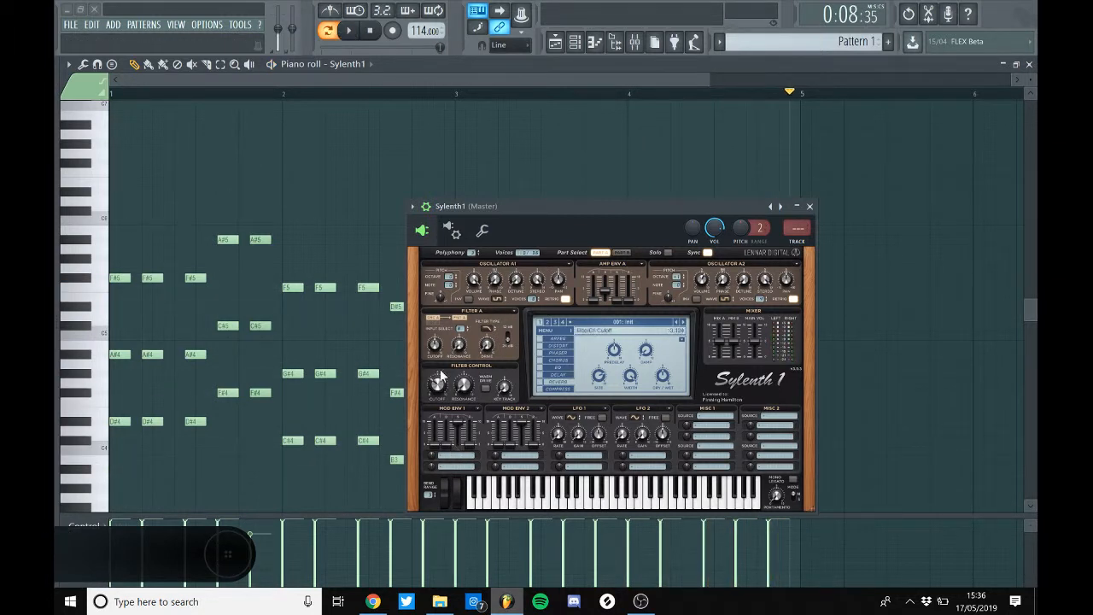
Step: Route Mod Env 1 to Cutoff A and B, shape its envelope with lower sustain, and audition the pattern
left_click(469, 461)
left_click(508, 486)
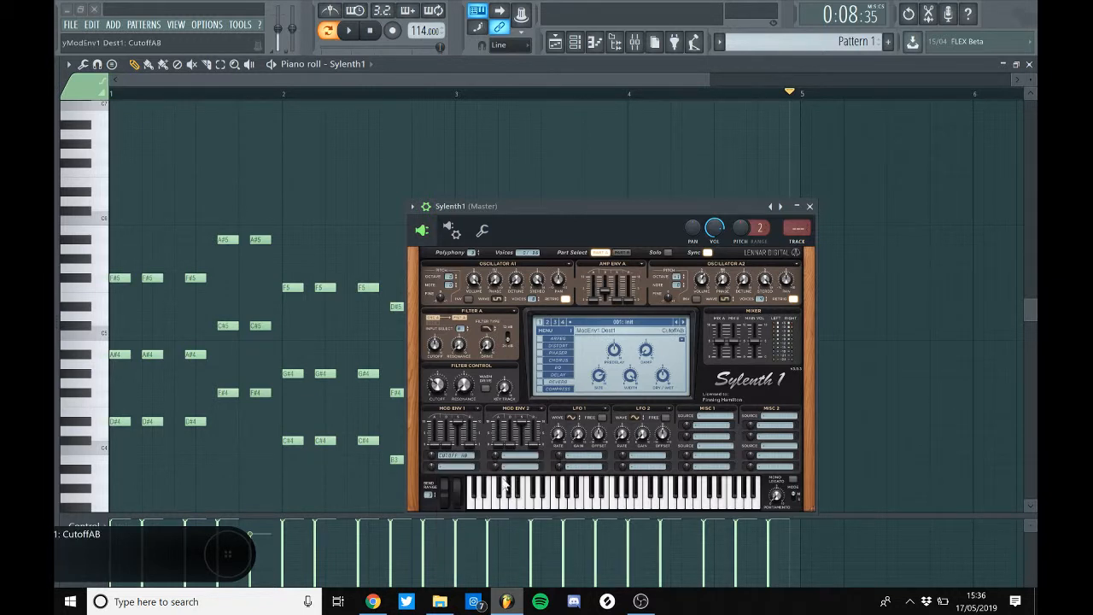
left_click(460, 454)
left_click(516, 485)
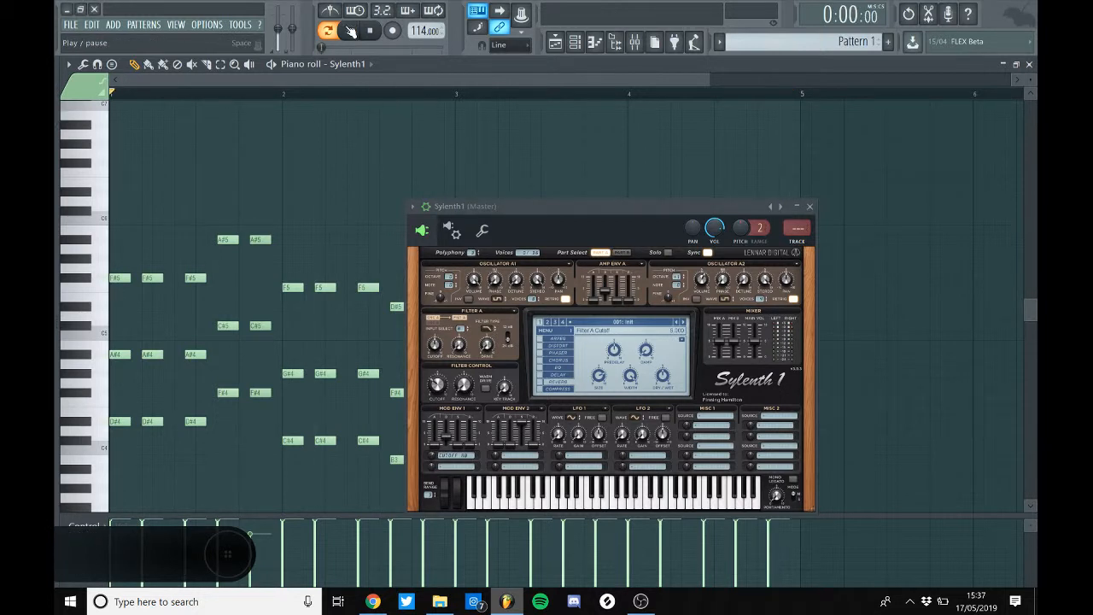
key("space")
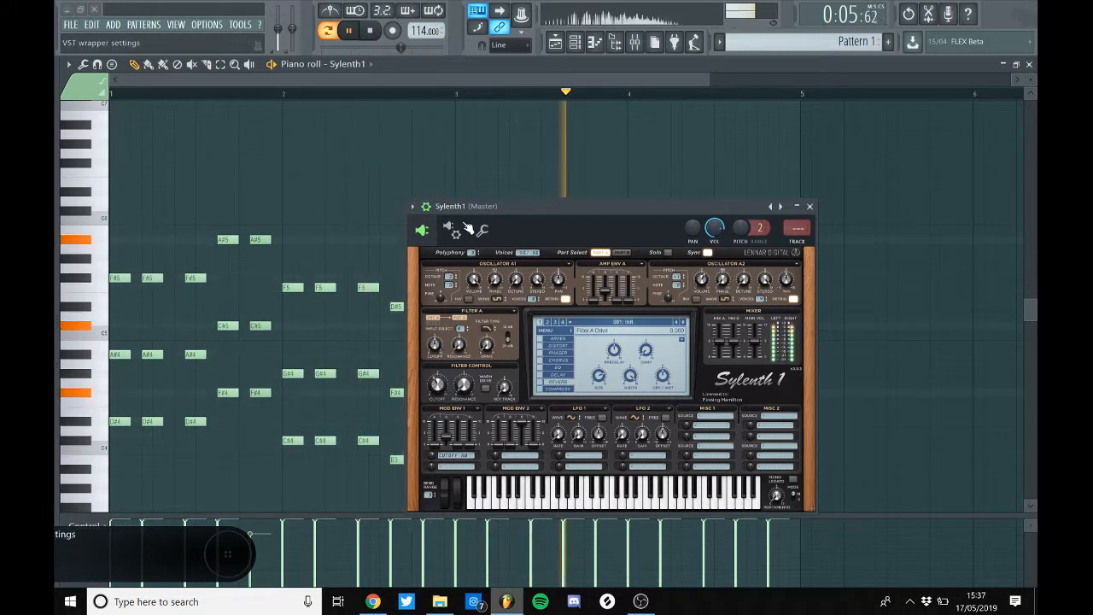
left_click(348, 40)
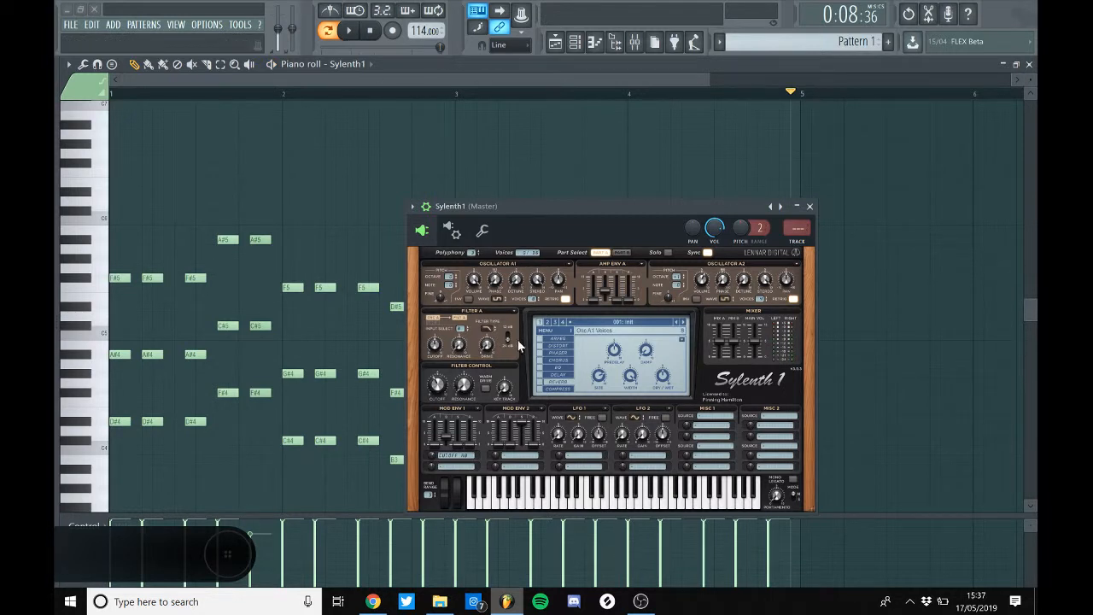
Step: Route Mod Env 2 to Pitch A and B with a decay of about 2.45
left_click(521, 462)
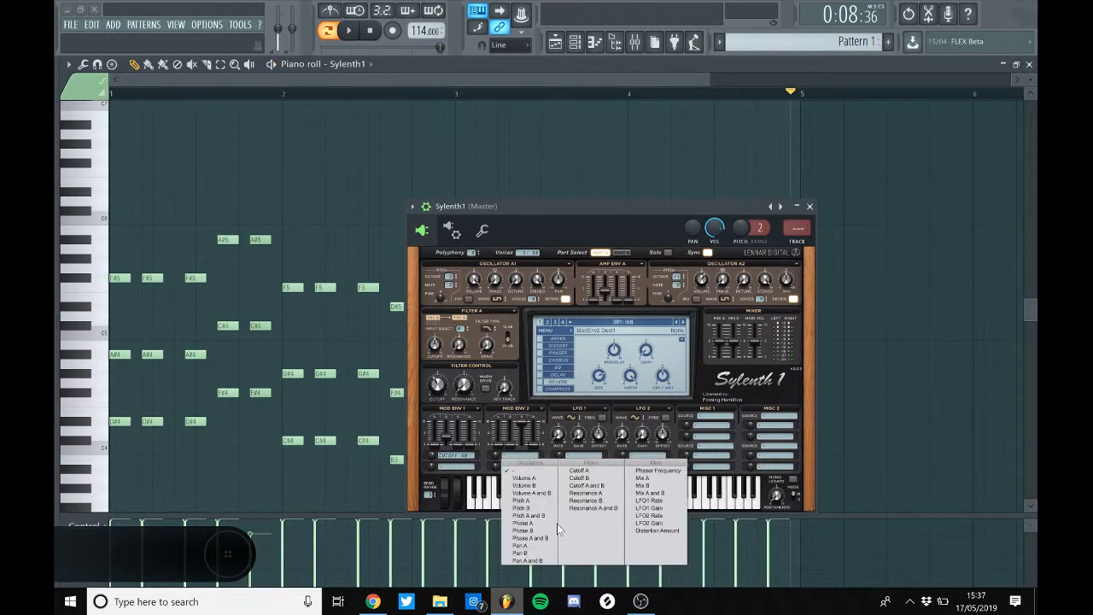
left_click(513, 521)
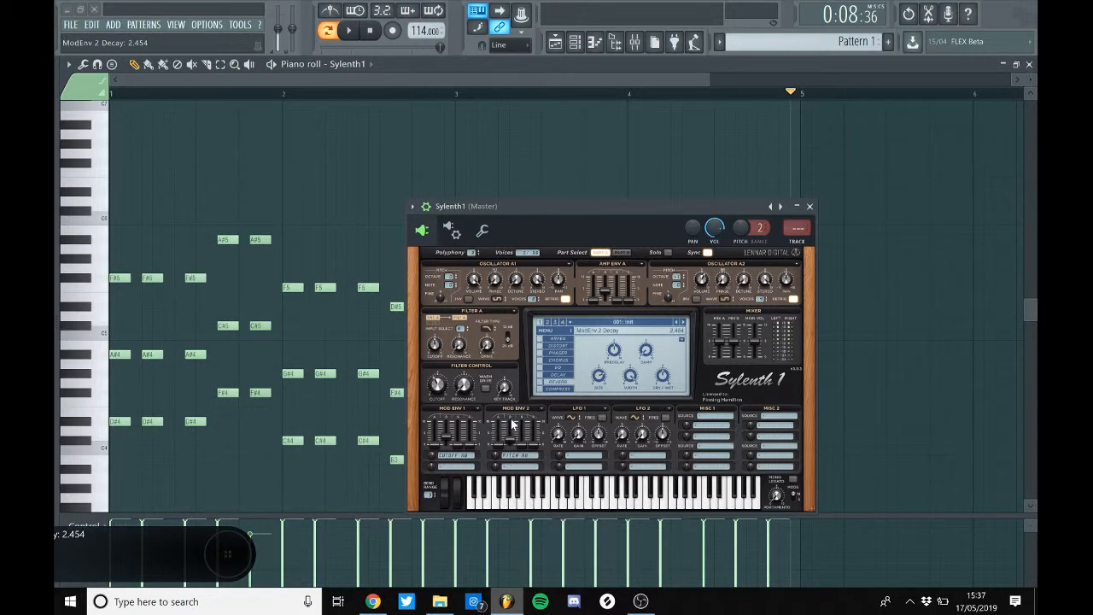
Step: Adjust Mod Env 2's modulation amount for Pitch A and B and audition the pattern
mouse_move(493, 461)
left_mouse_down()
mouse_move(513, 445)
mouse_move(513, 459)
left_mouse_up()
left_click(351, 32)
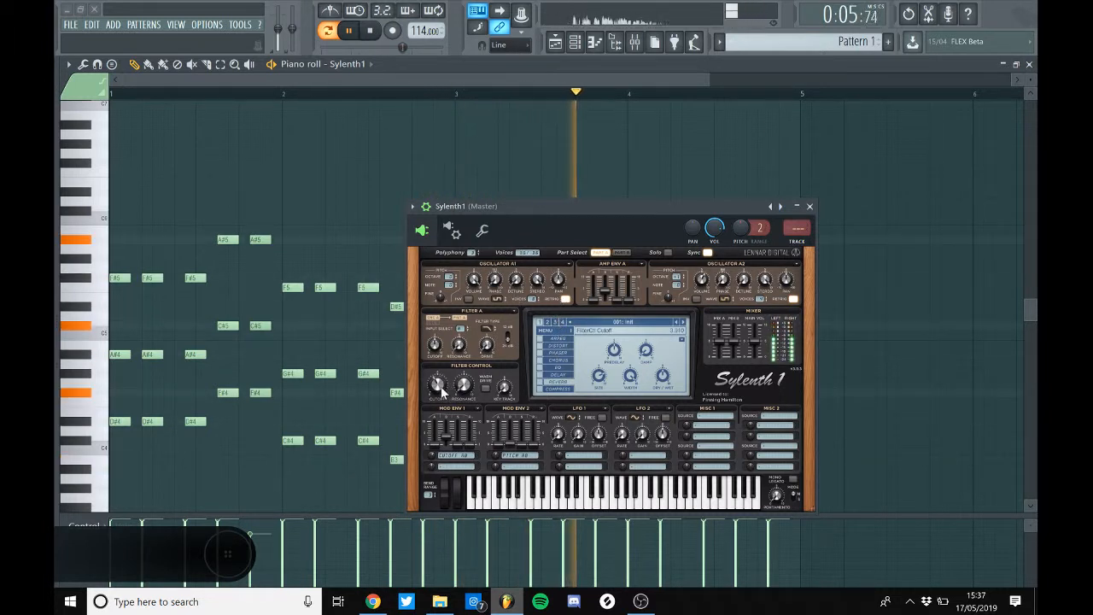
key("F1")
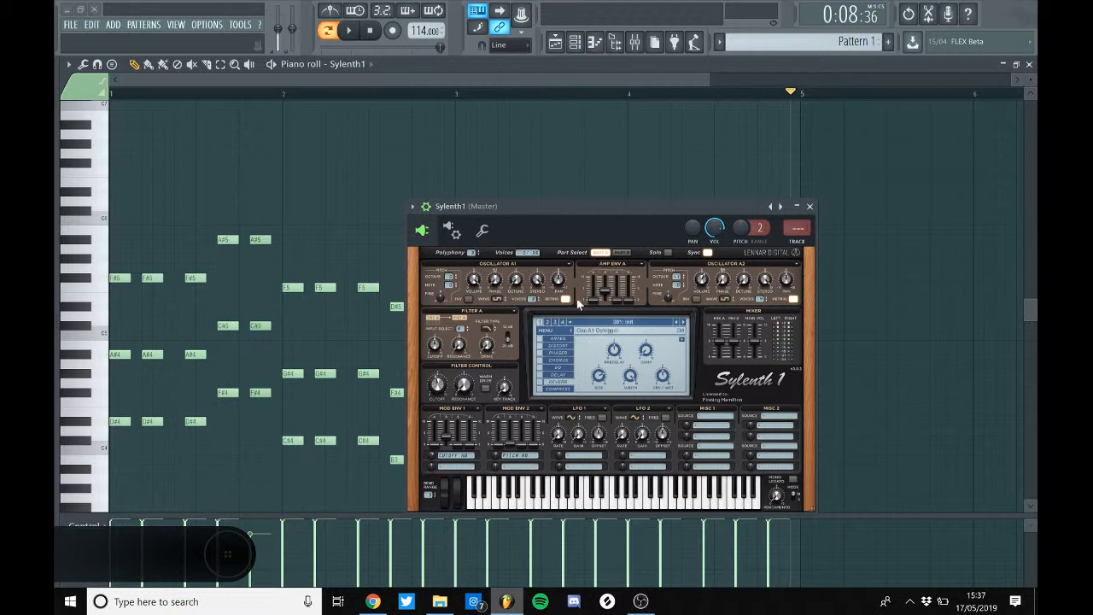
Step: Enable the Reverb effect, lower its width, and set its size to about 4.813
left_click(539, 384)
left_click_drag(629, 376, 618, 415)
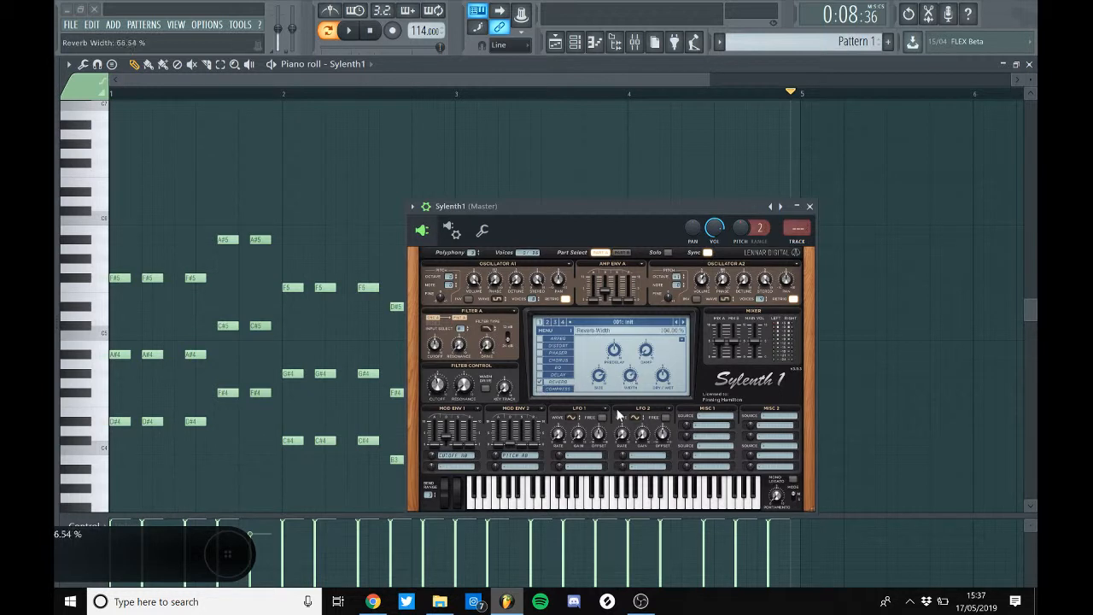
left_click_drag(599, 376, 600, 410)
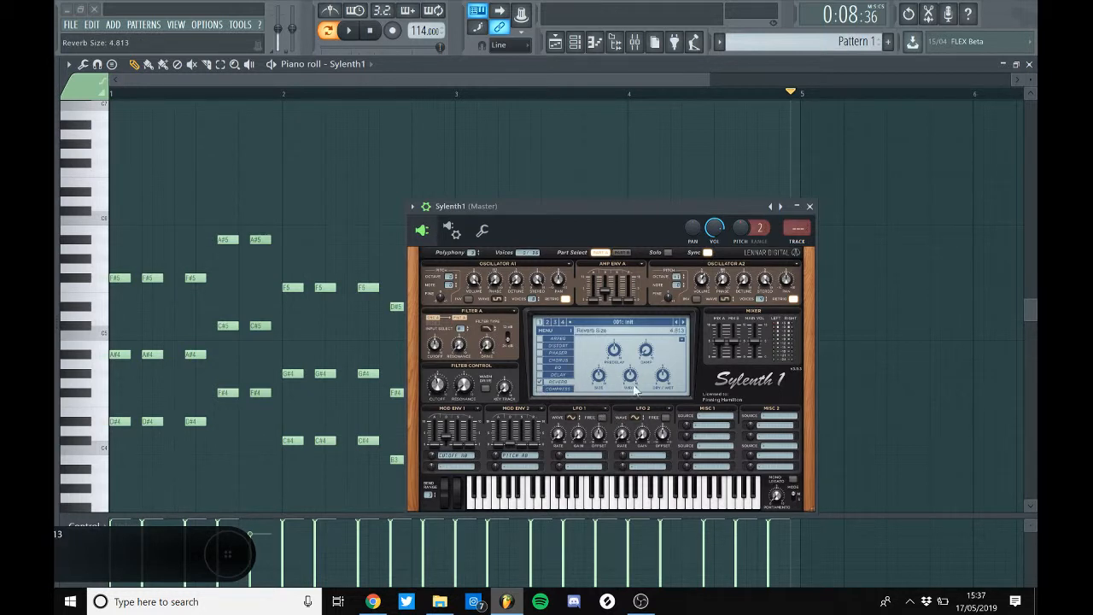
Step: Audition the pattern with the reverb, comparing Oscillator A1's octave at +1 and 0
left_click(350, 38)
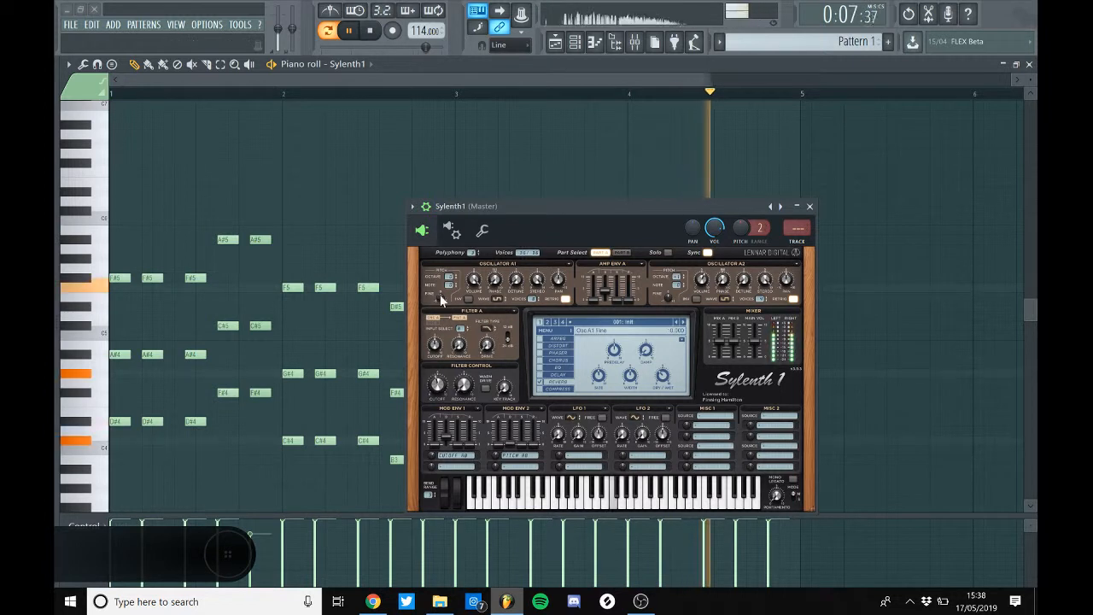
left_click(349, 36)
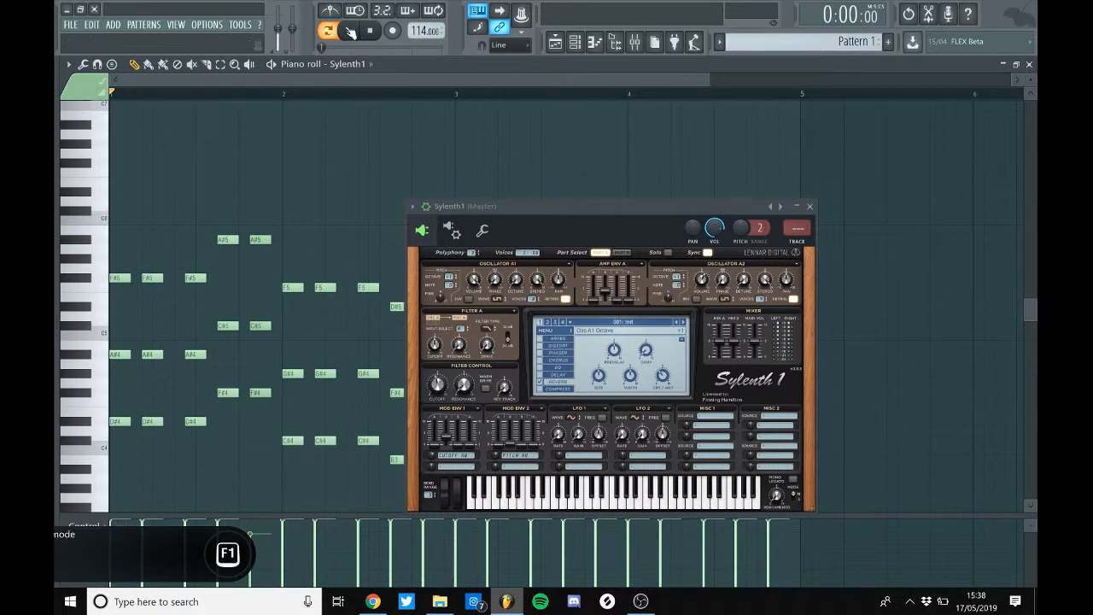
left_click(349, 34)
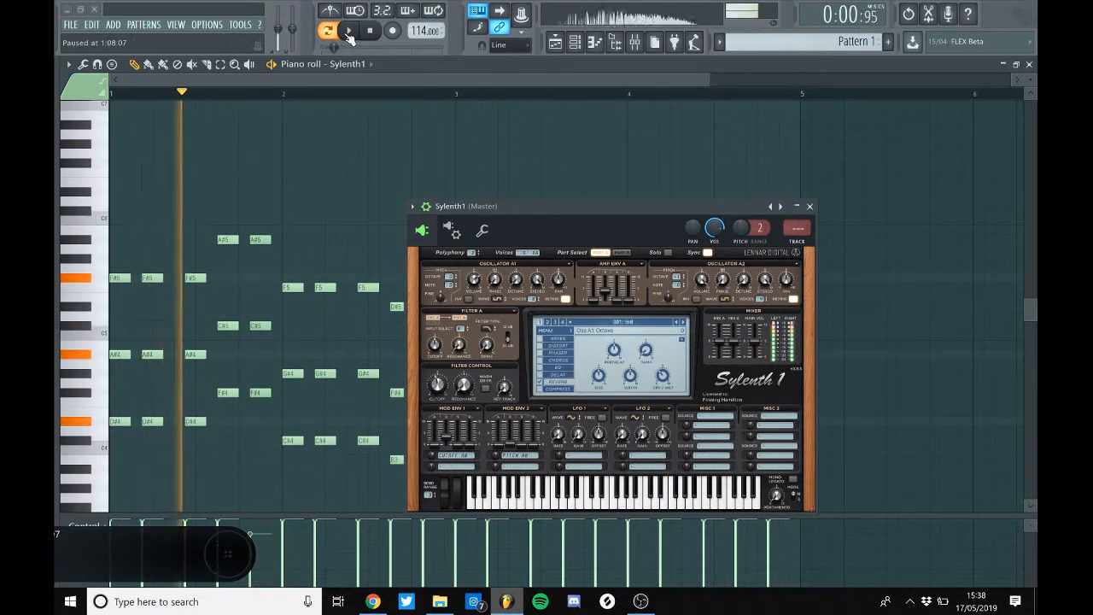
key("space")
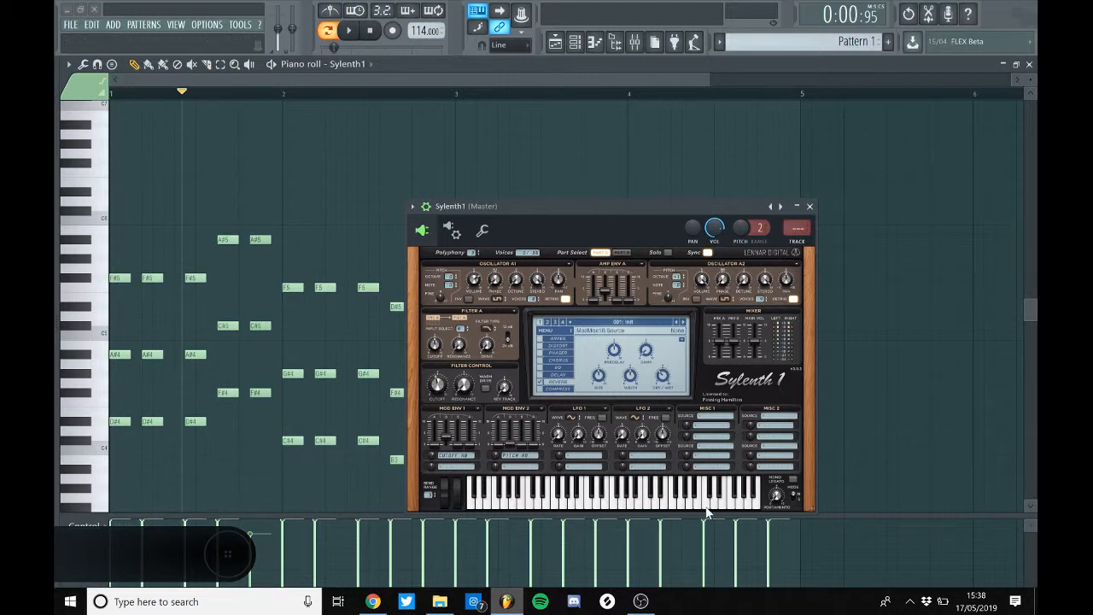
left_click(641, 601)
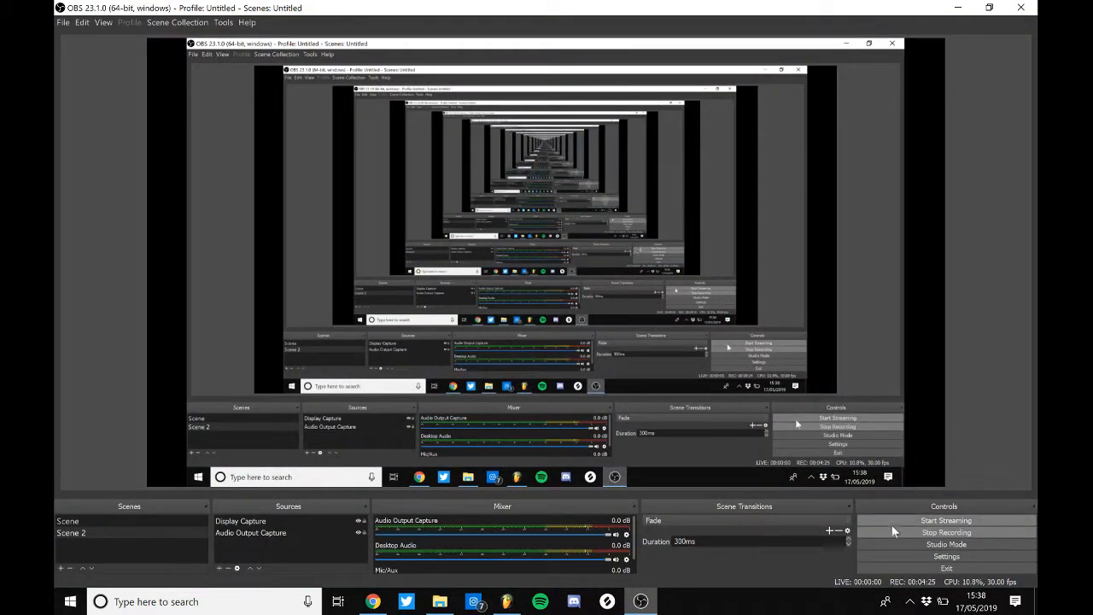